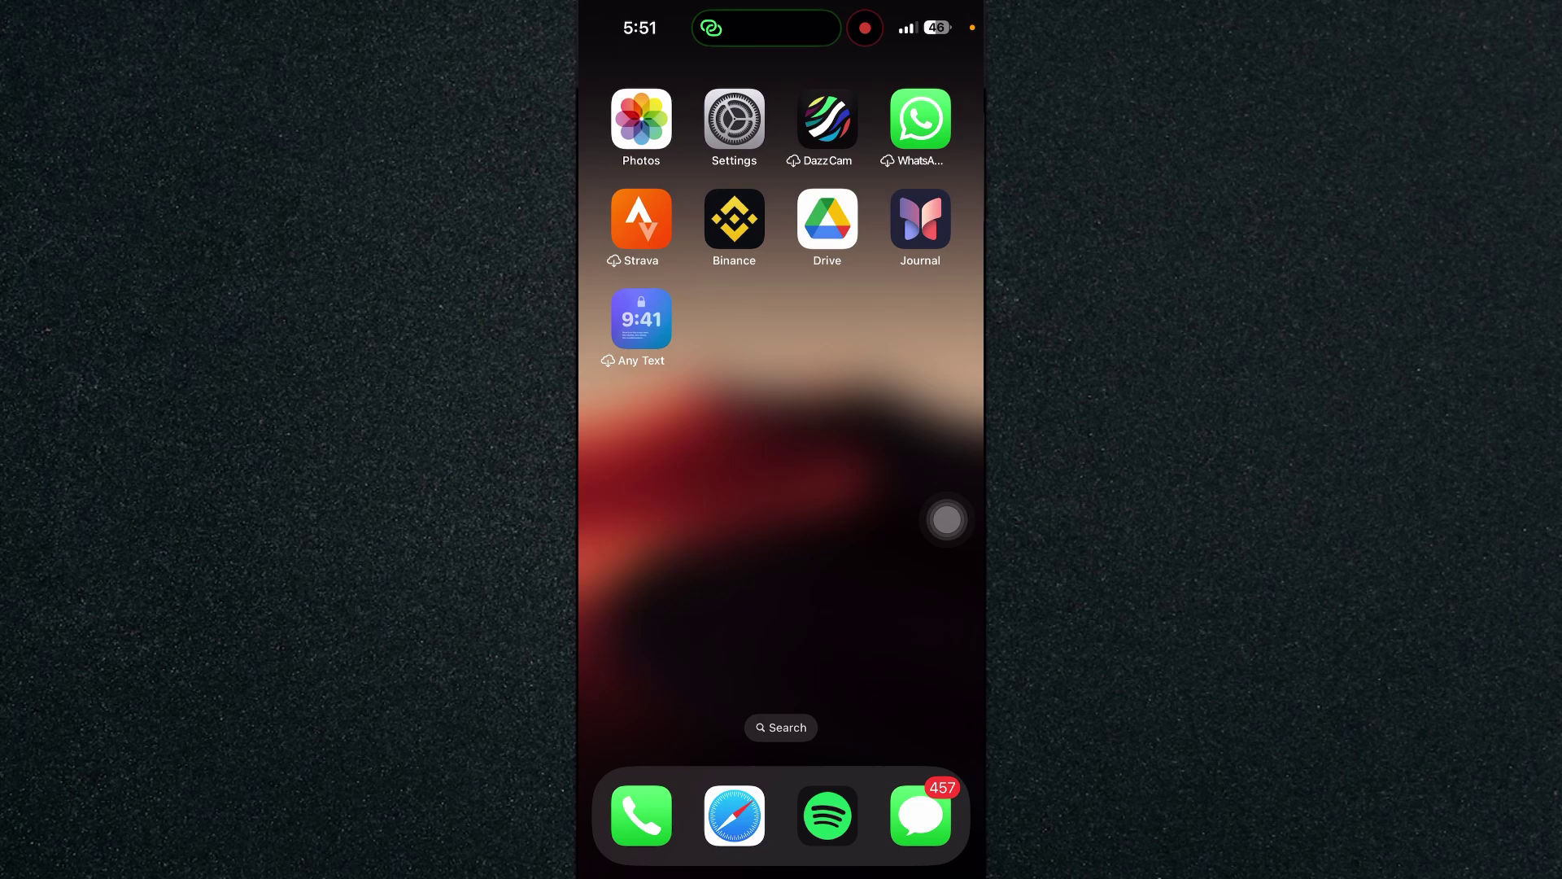
# Capture a Home Screen screenshot via AssistiveTouch and open its thumbnail in the markup editor.
pyautogui.moveTo(947, 519); pyautogui.dragTo(948, 412)
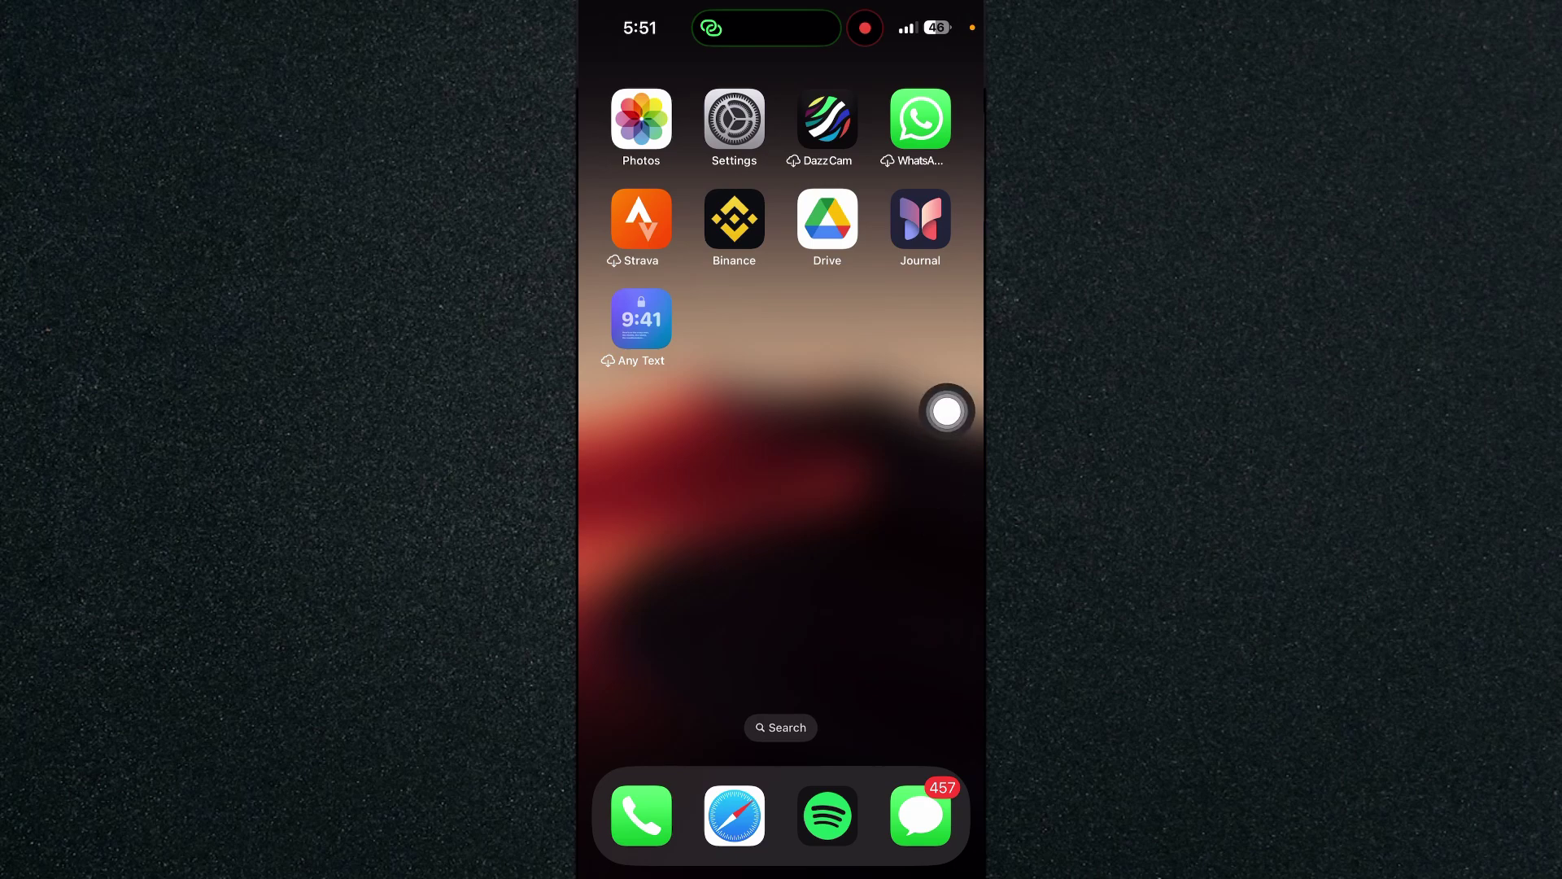
pyautogui.click(947, 412)
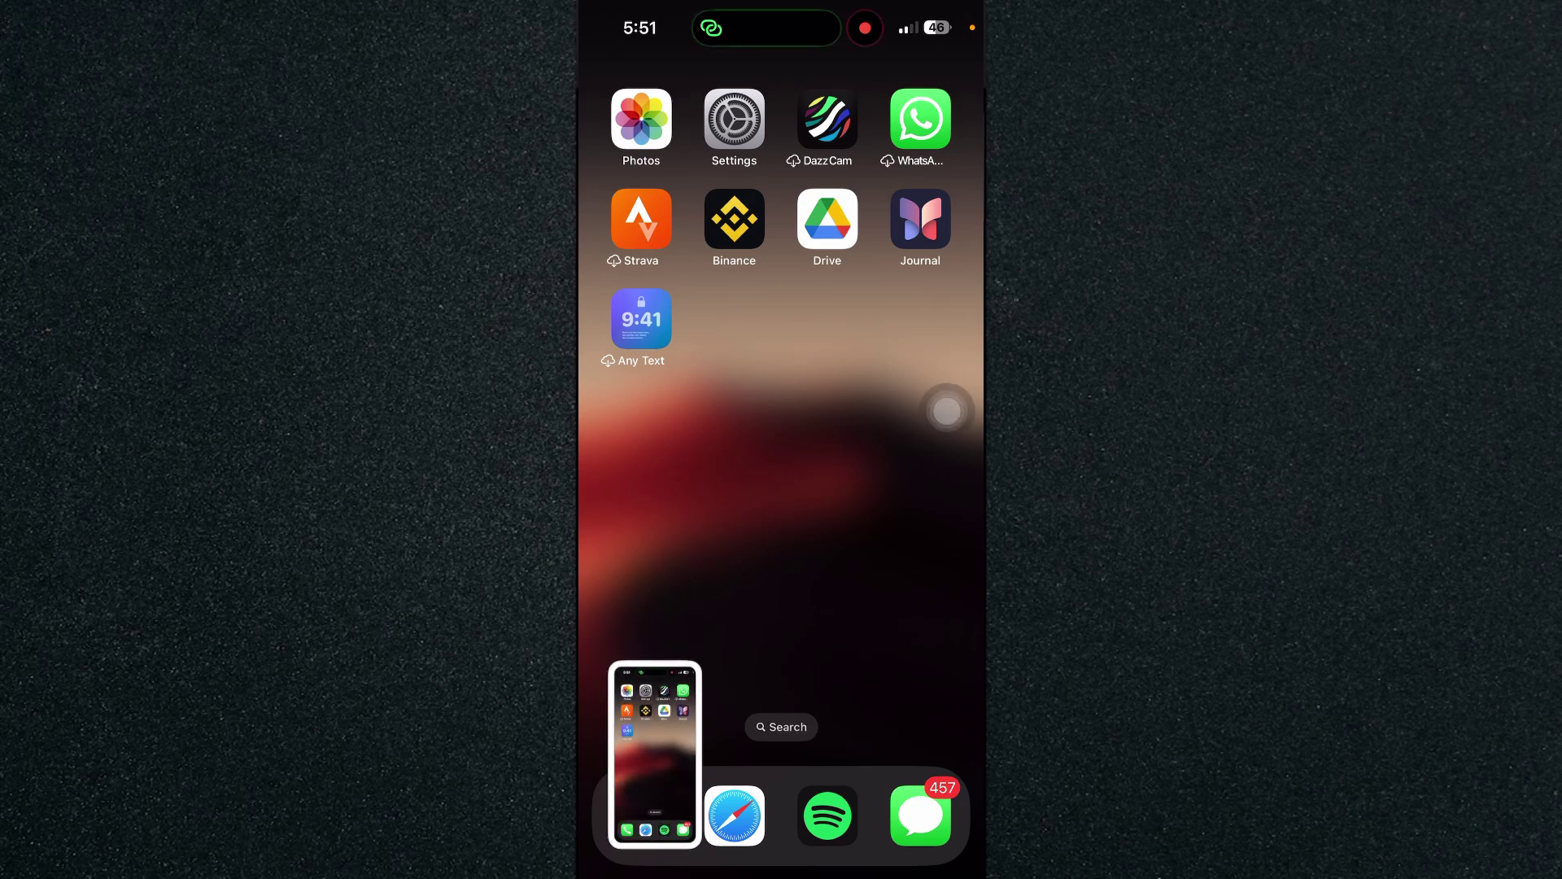
pyautogui.click(654, 753)
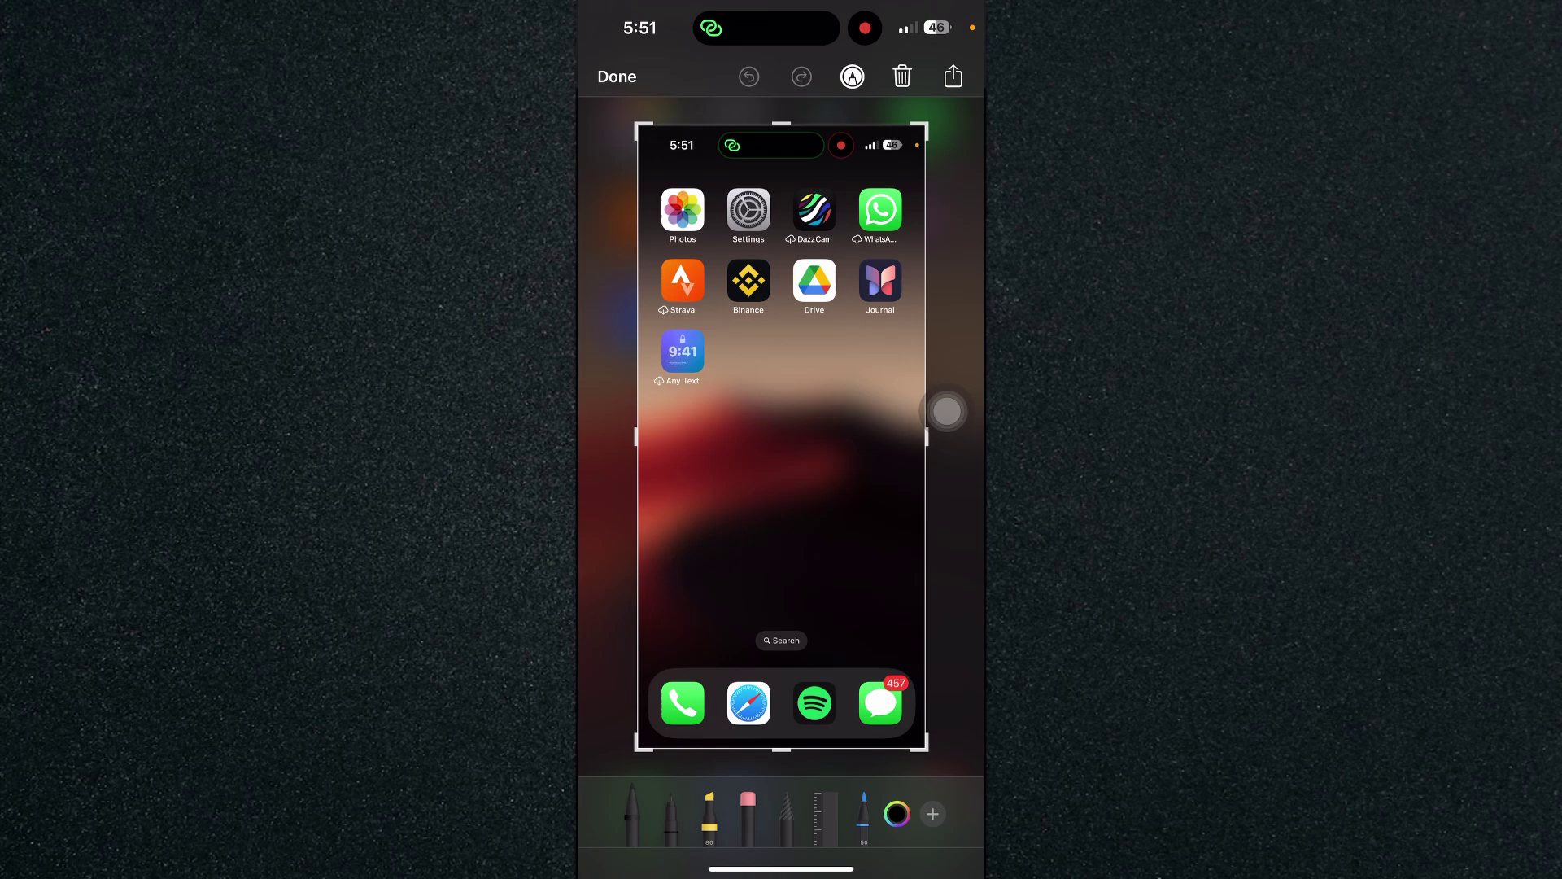
pyautogui.moveTo(947, 411)
pyautogui.mouseDown()
pyautogui.moveTo(944, 89)
pyautogui.moveTo(947, 162)
pyautogui.moveTo(844, 331)
pyautogui.moveTo(815, 531)
pyautogui.moveTo(940, 212)
pyautogui.mouseUp()
# Bring up the screenshot's share sheet and choose Print.
pyautogui.click(954, 77)
pyautogui.scroll(-3, 781, 611)
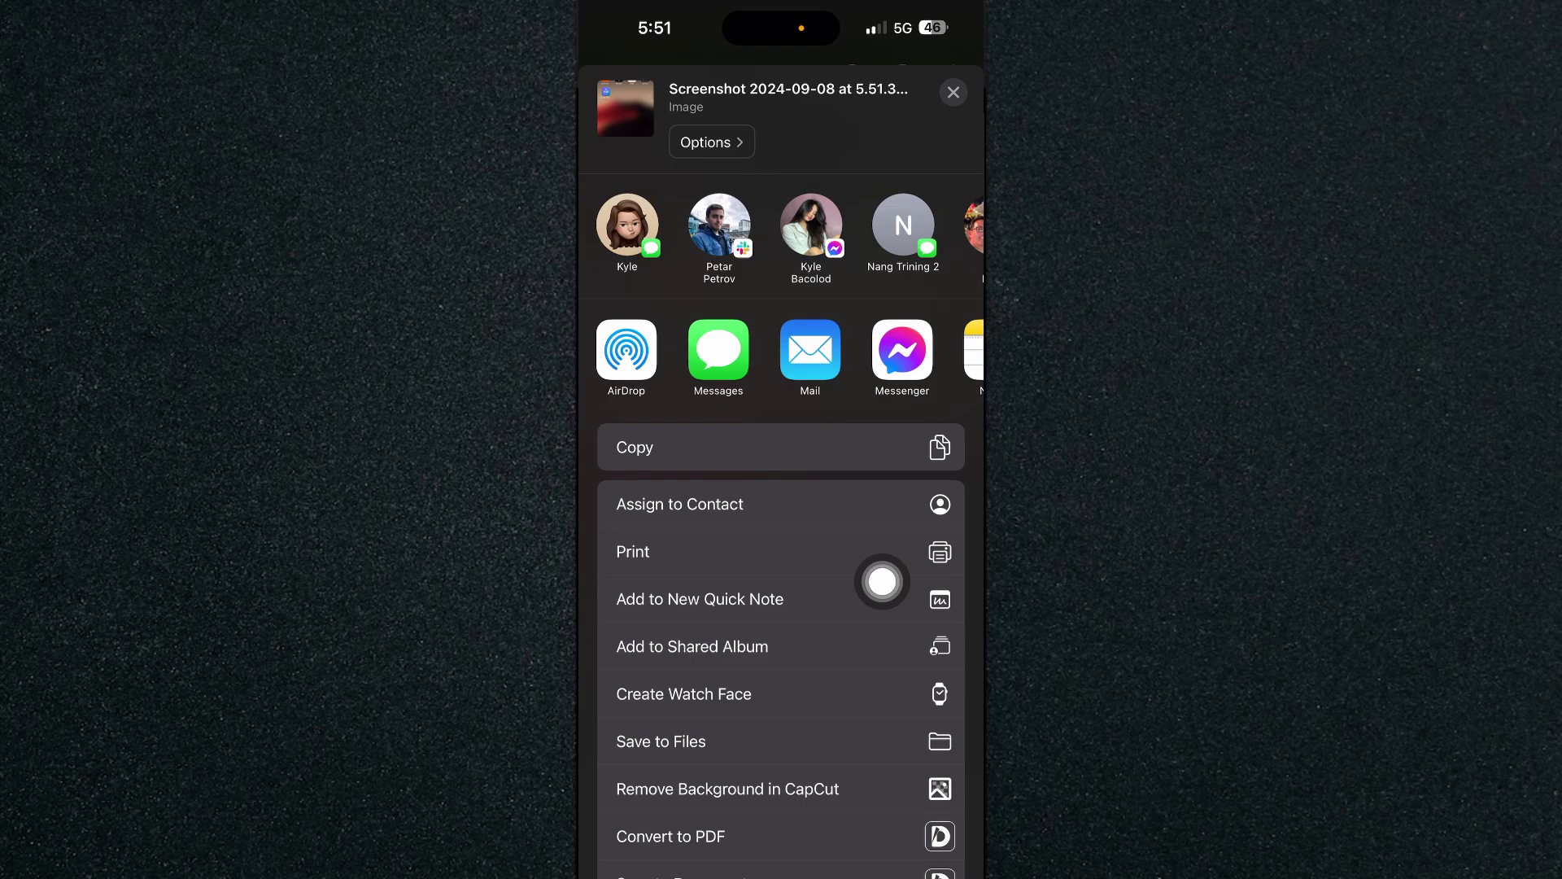
pyautogui.click(733, 552)
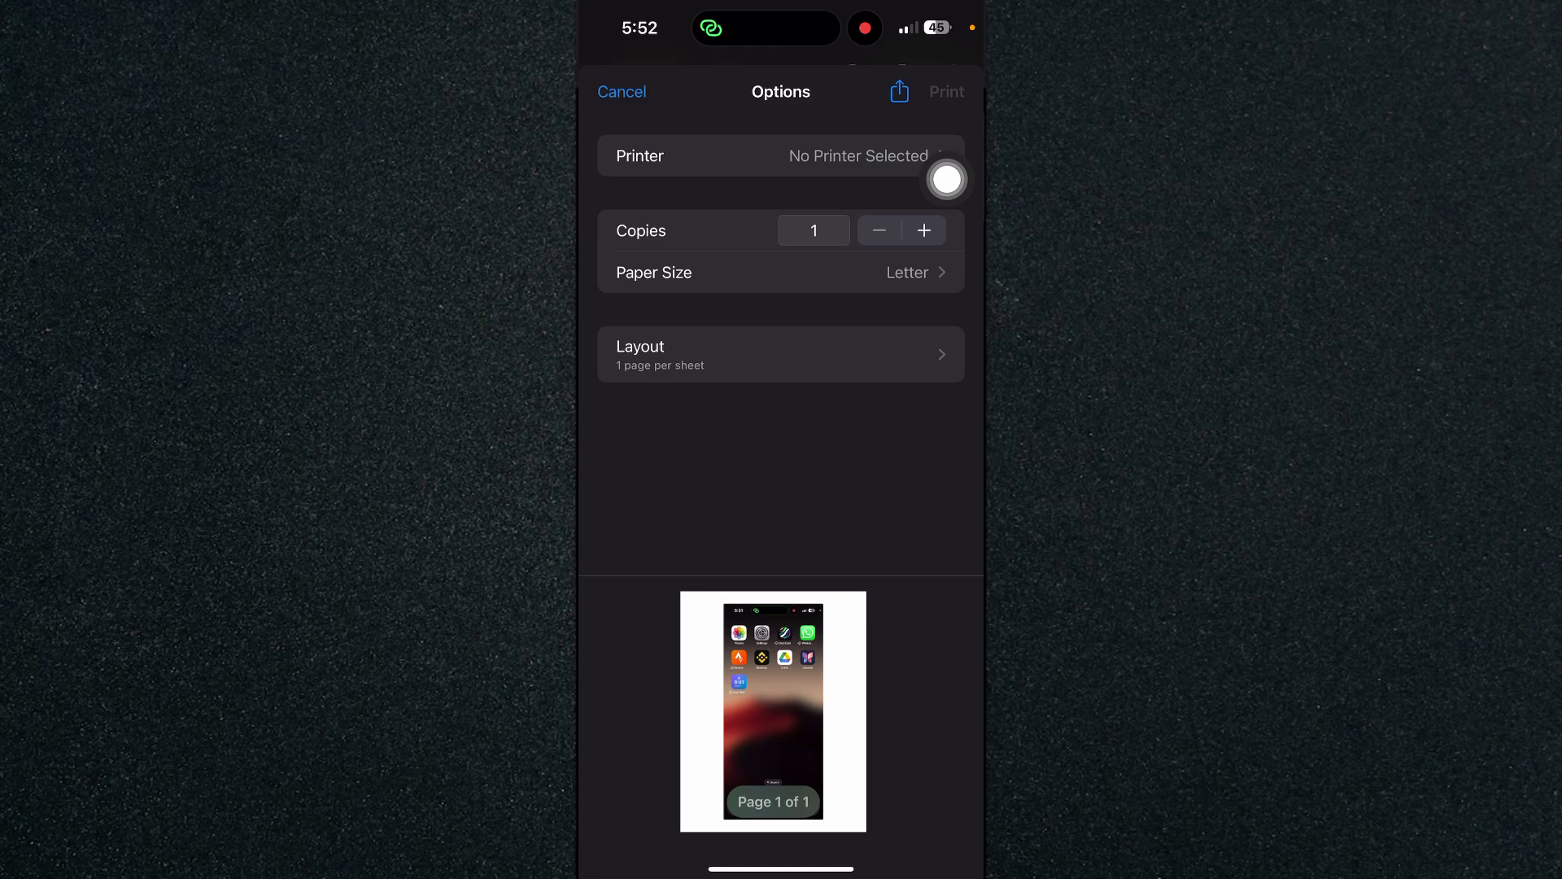
# Share the one-page print preview onward as a 1.5 MB PDF.
pyautogui.click(900, 92)
pyautogui.scroll(-3, 947, 180)
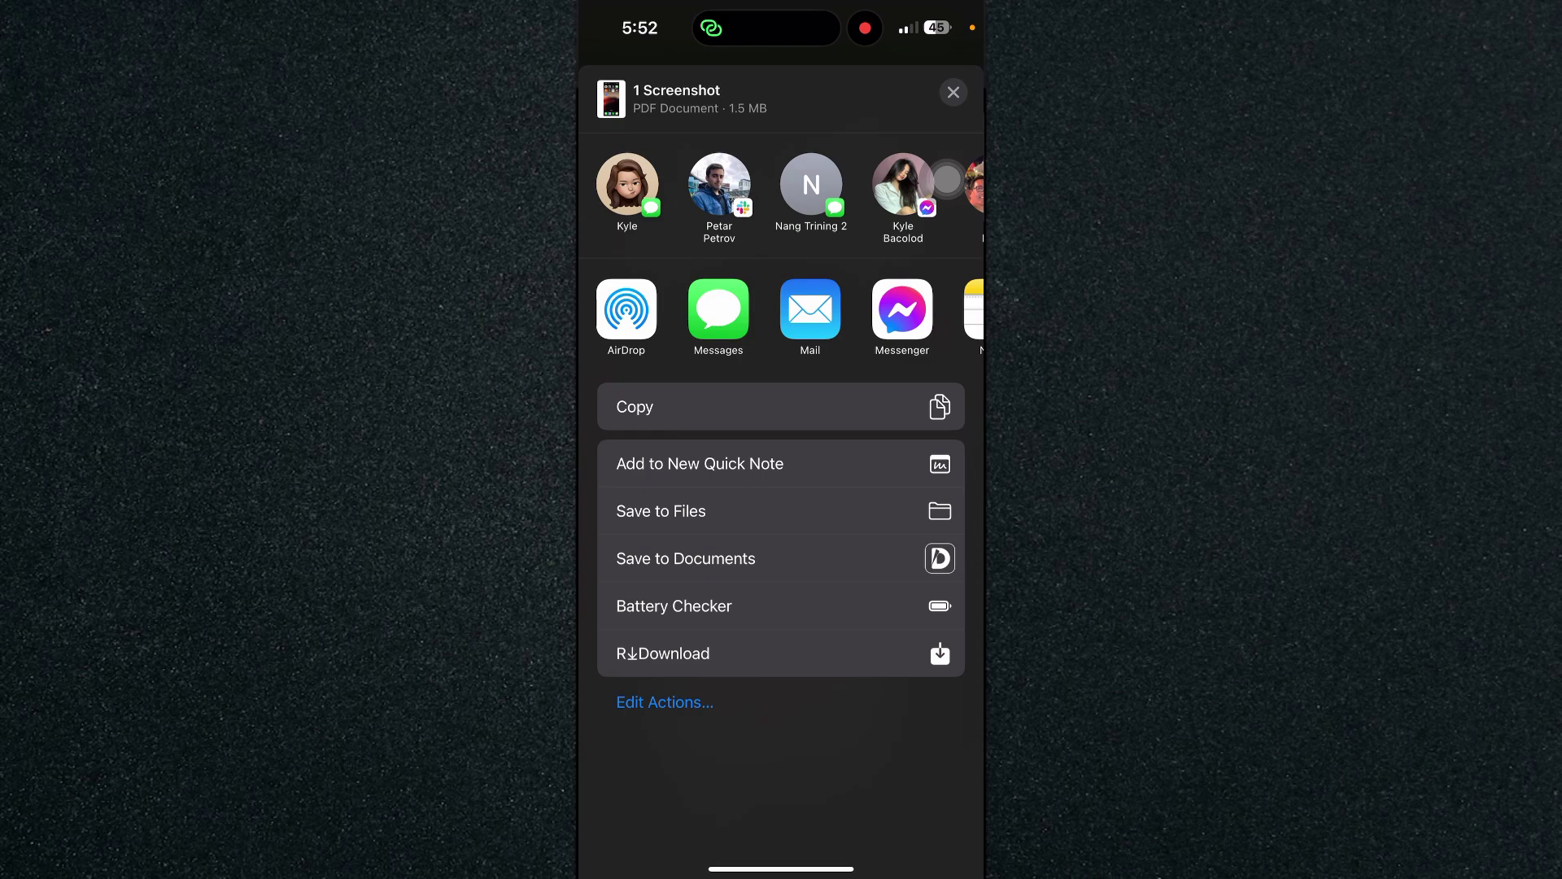
# Swipe down the 1.5 MB PDF share sheet to reveal the print options.
pyautogui.moveTo(947, 180); pyautogui.dragTo(947, 342)
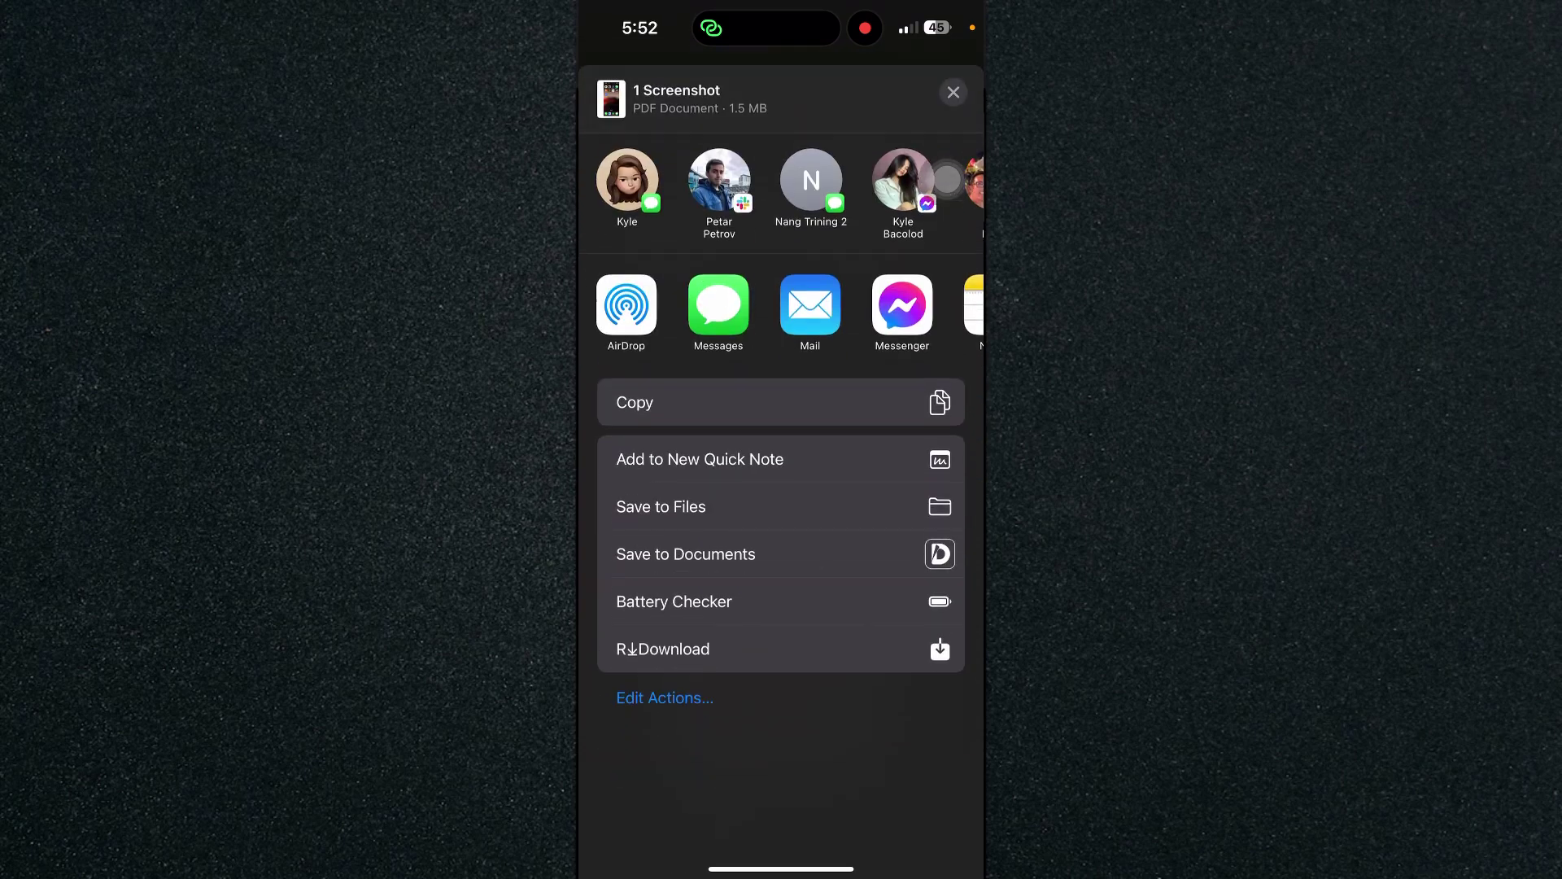
pyautogui.scroll(5, 947, 180)
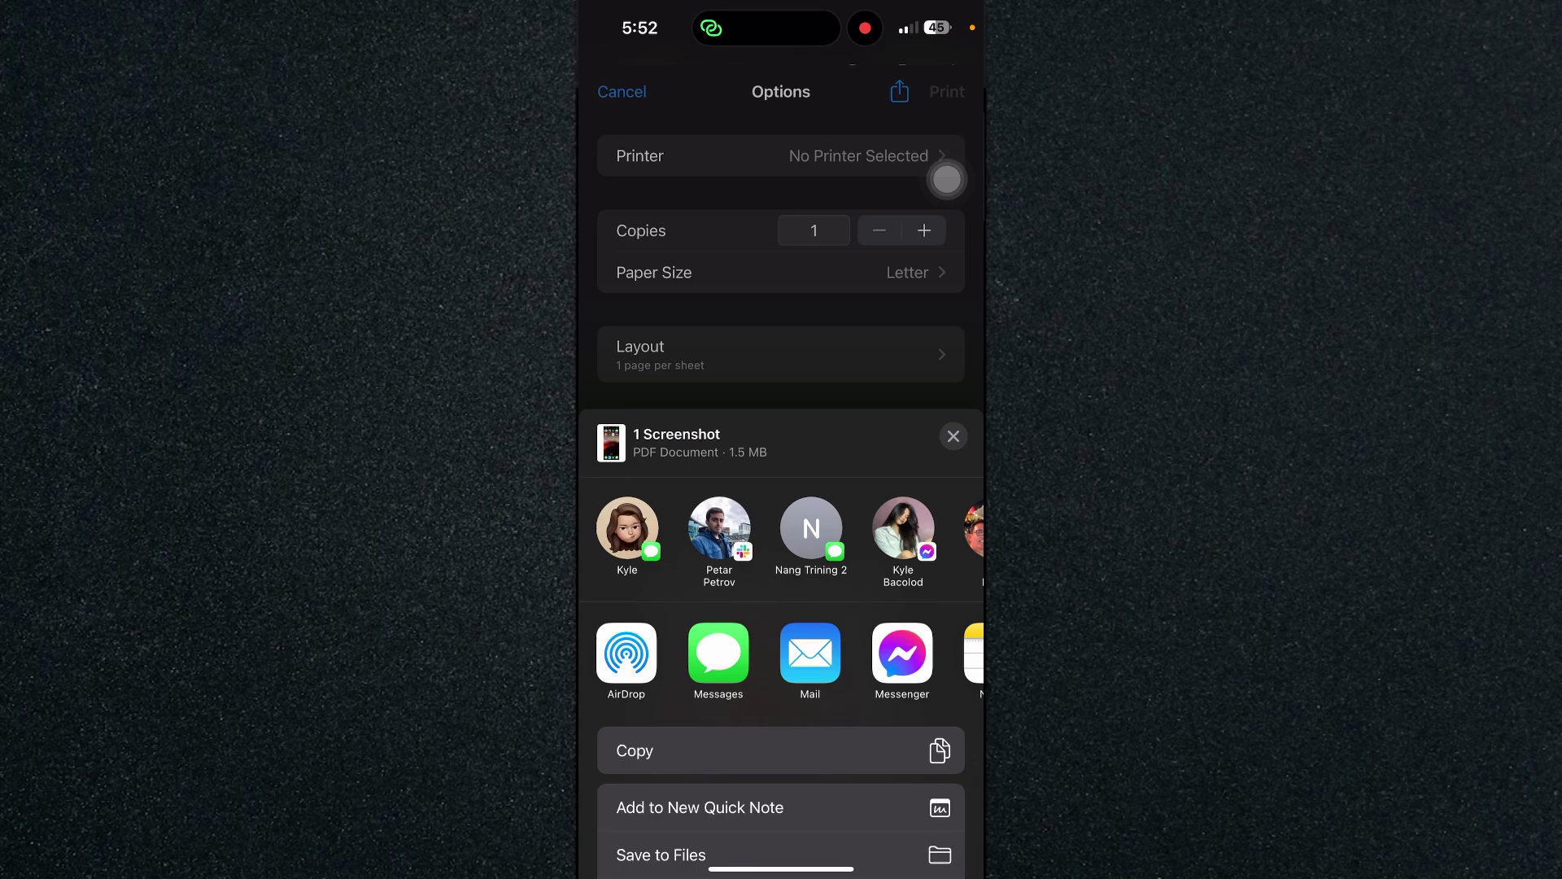